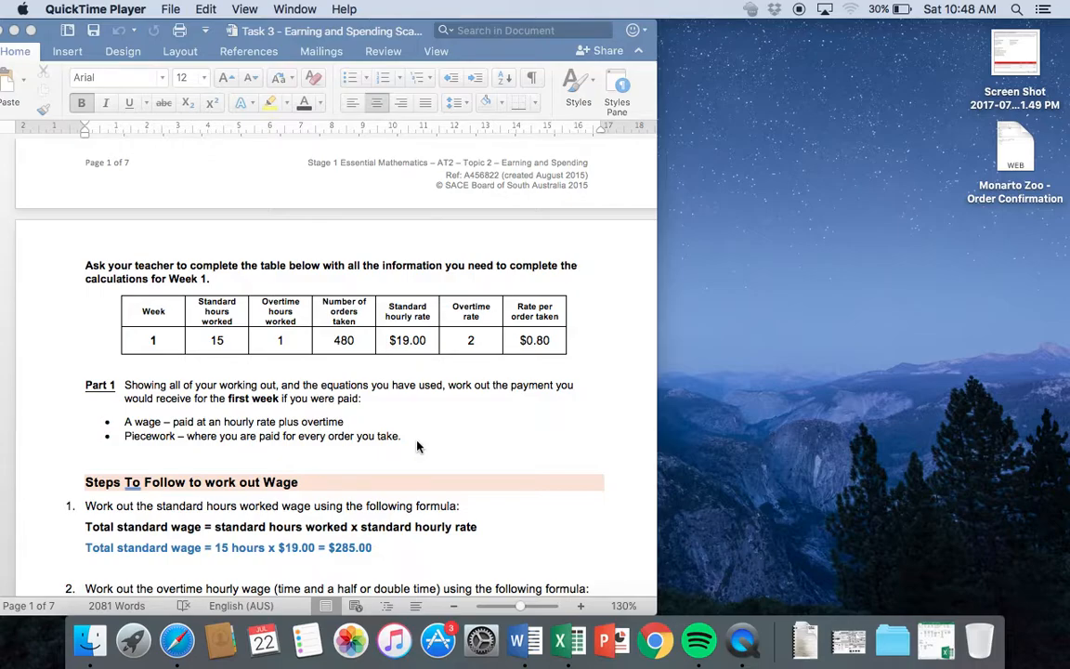
Review the Week 1 table, the worked wage steps, the Weeks 2 to 4 table and the Part 2 spreadsheet instructions
scroll(416, 447, "down", 5)
scroll(416, 447, "down", 6)
scroll(416, 446, "down", 7)
scroll(416, 446, "down", 7)
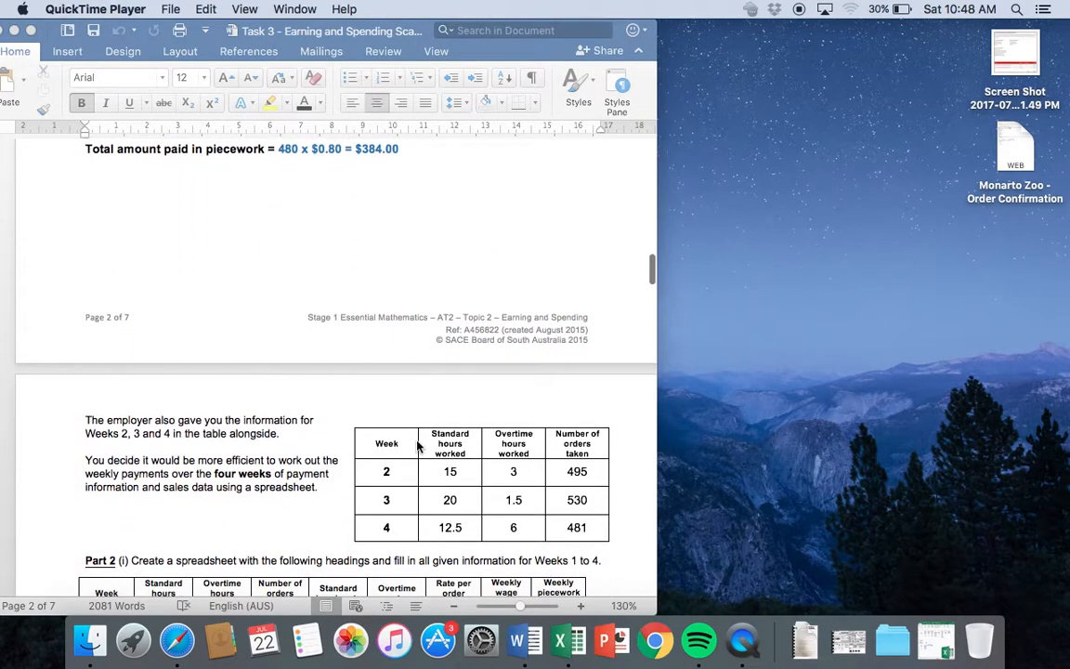
scroll(223, 520, "down", 3)
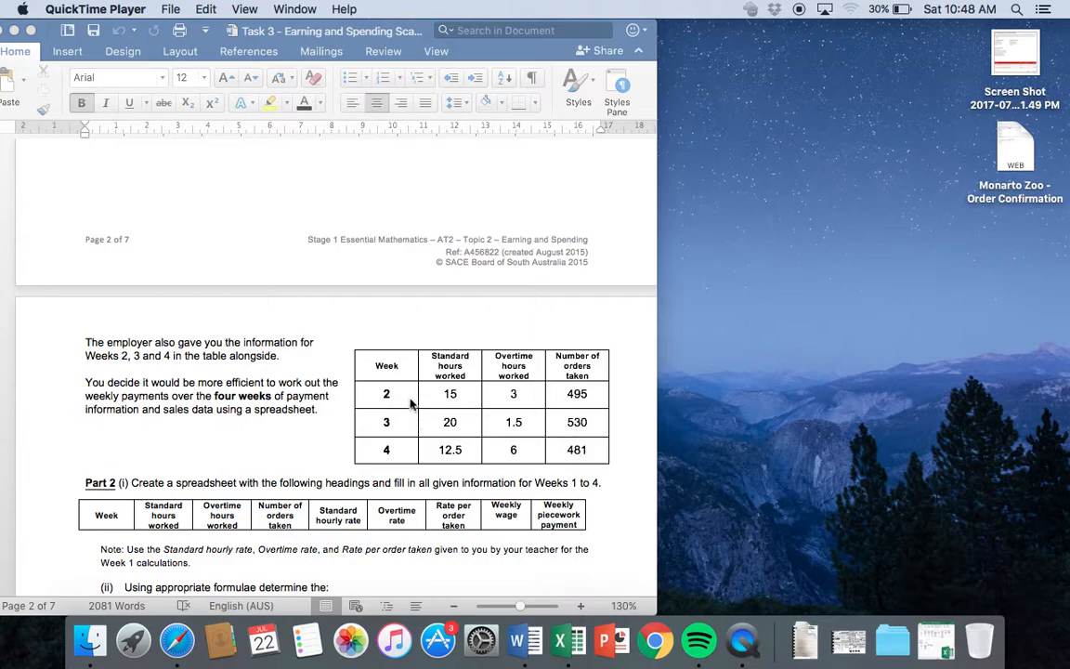
scroll(402, 437, "up", 10)
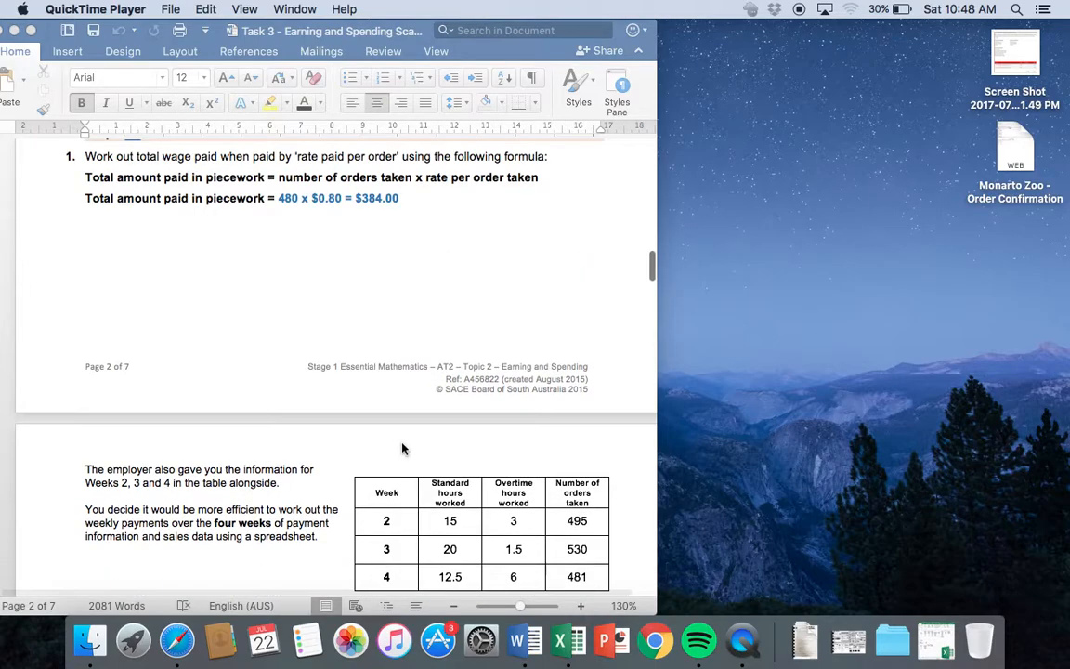
scroll(402, 448, "up", 8)
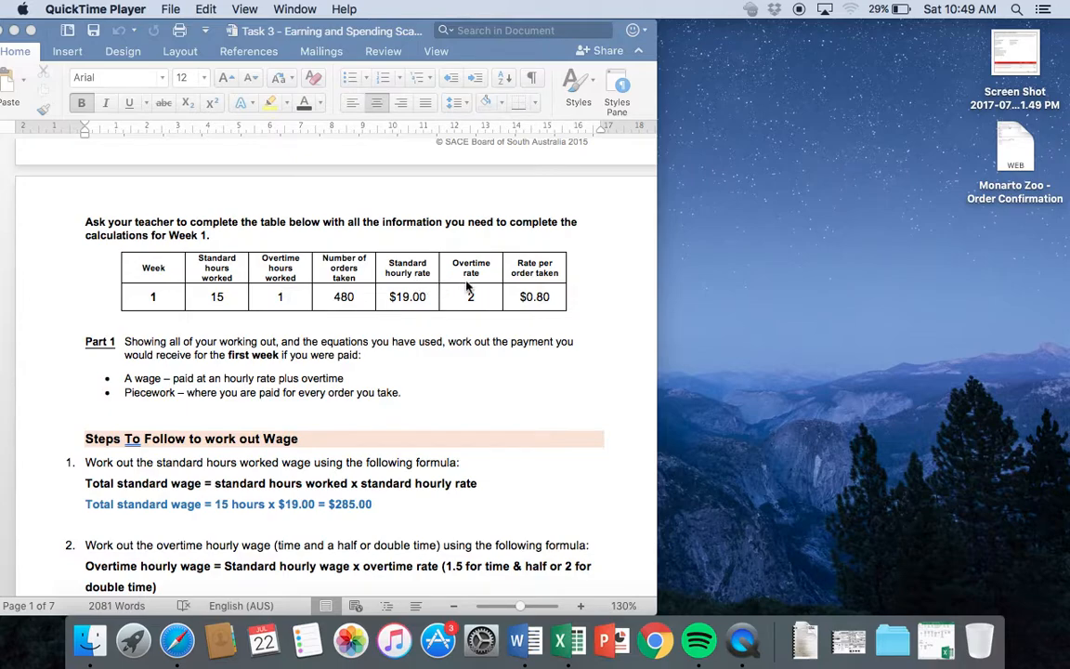
scroll(467, 287, "down", 17)
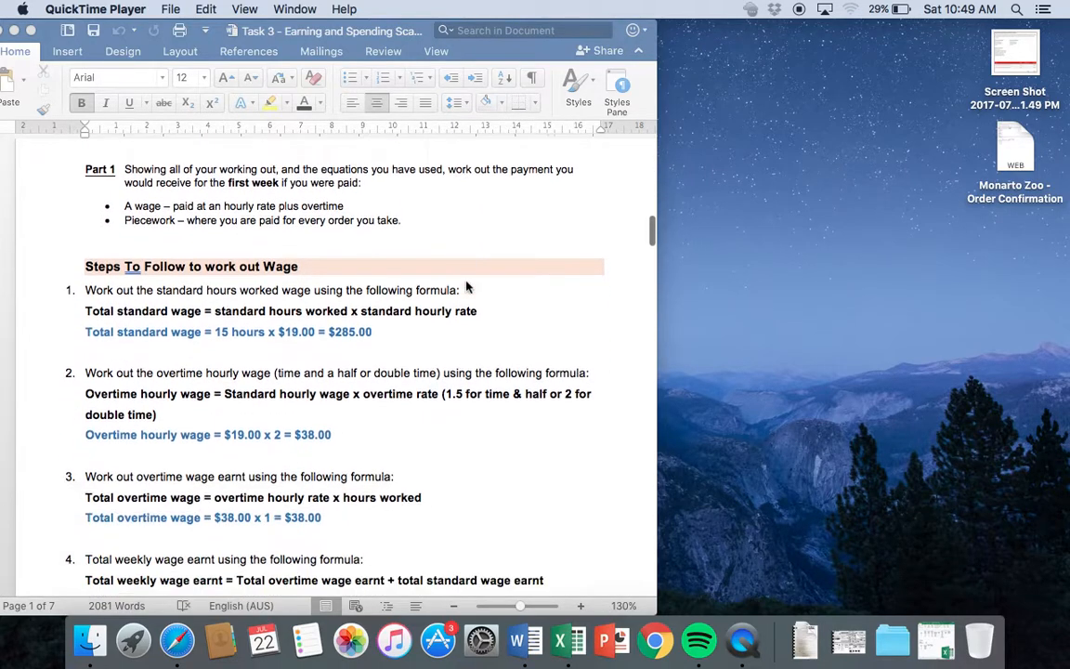
scroll(467, 288, "down", 5)
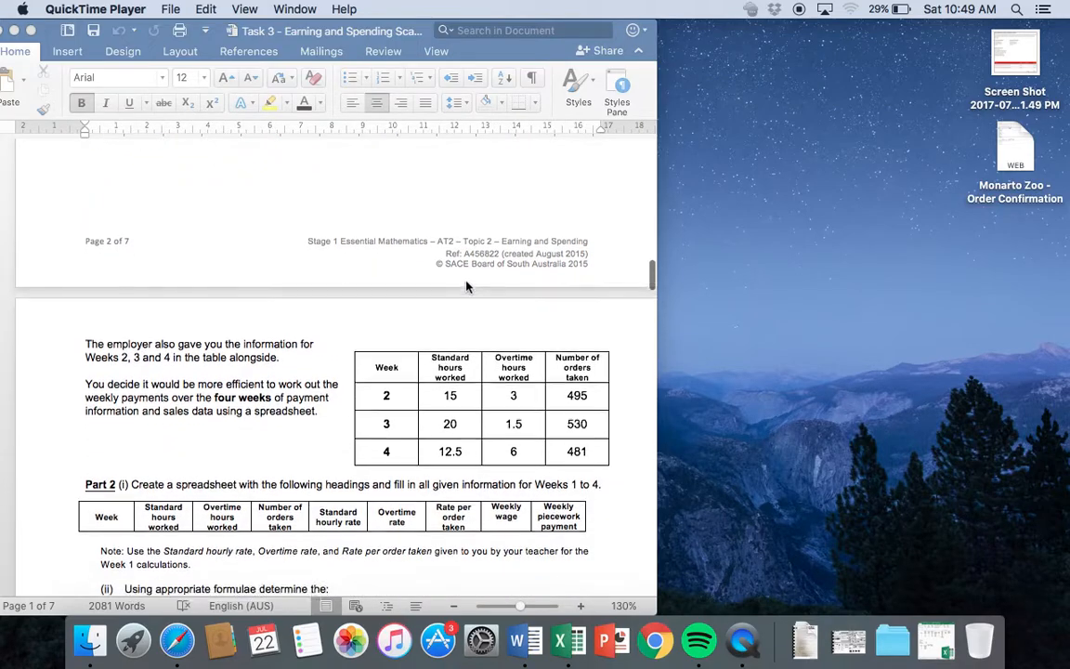
scroll(467, 287, "down", 2)
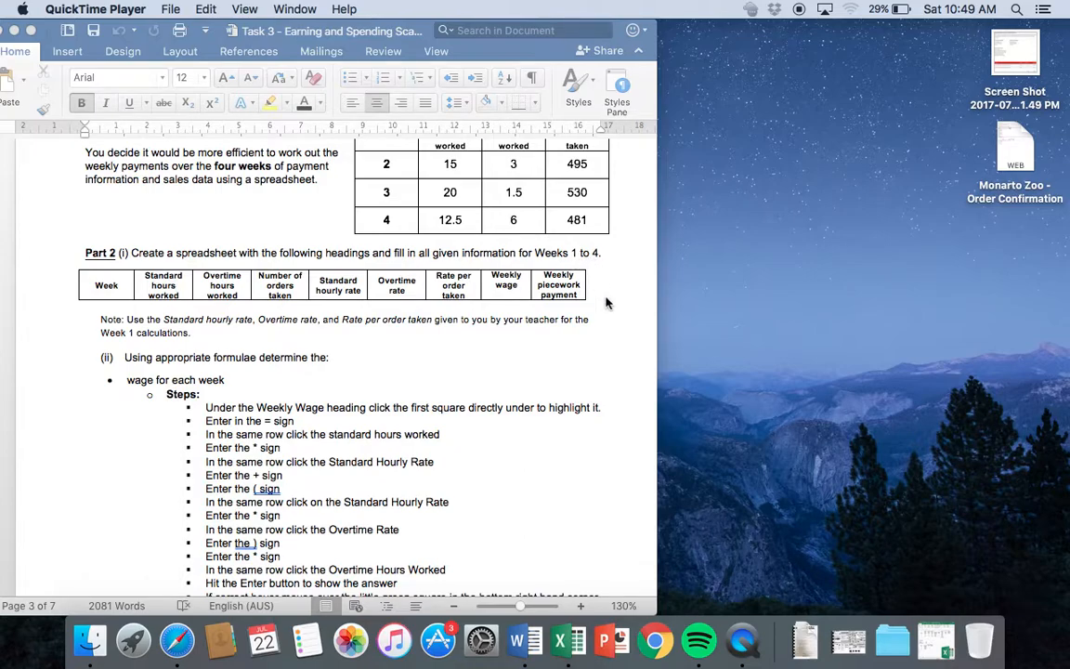
Switch to Excel, close the Task 3 calculations workbook and create a blank workbook
left_click(568, 641)
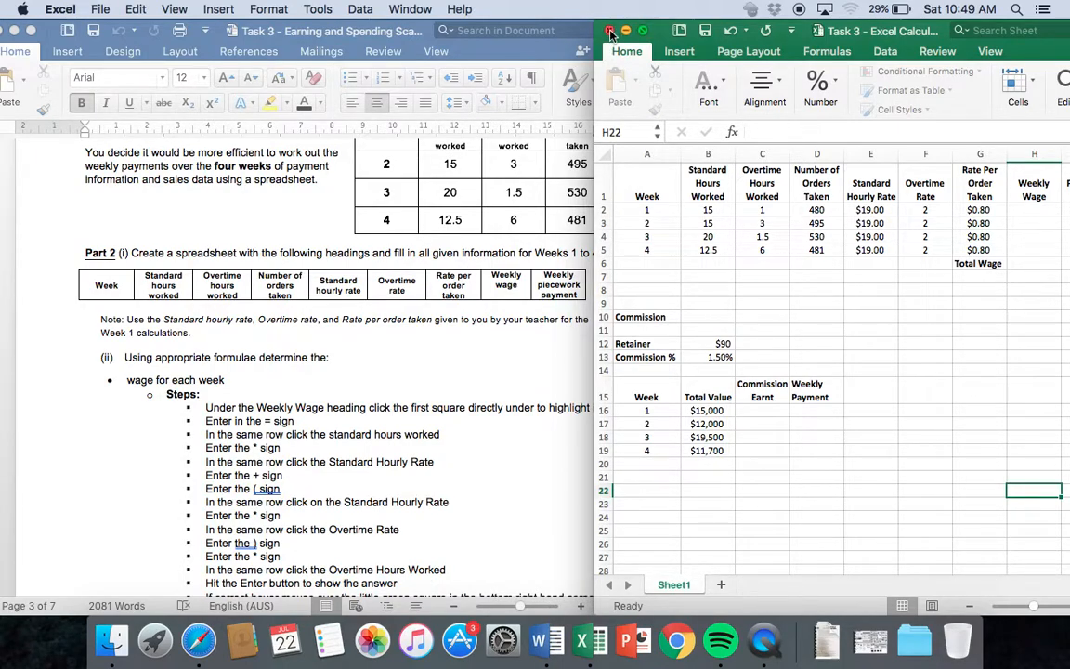
left_click(99, 8)
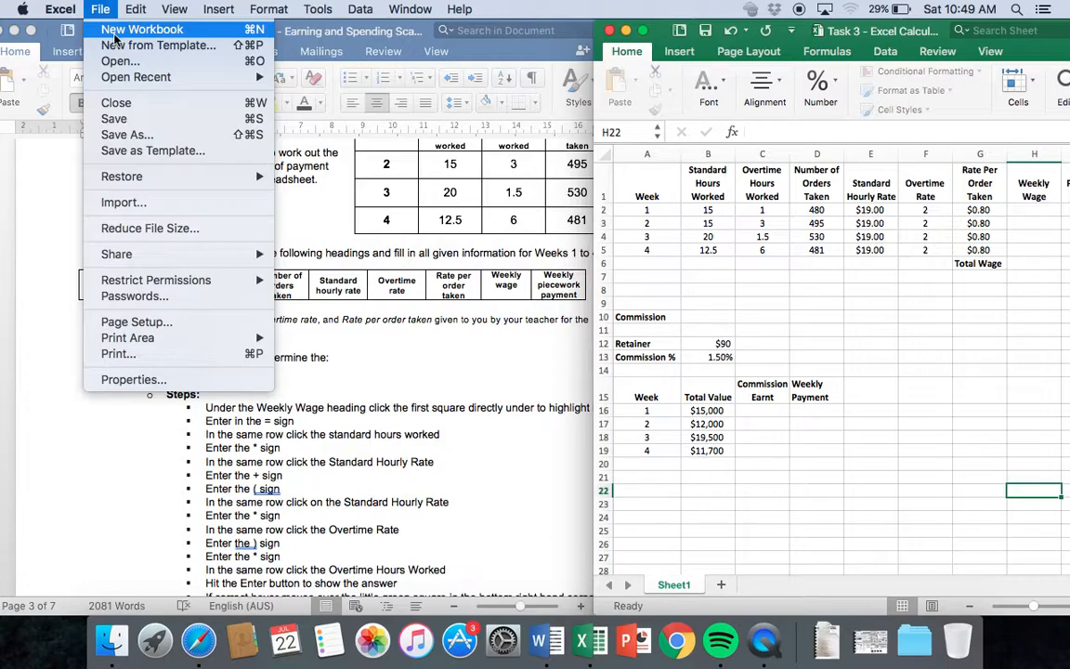
left_click(682, 5)
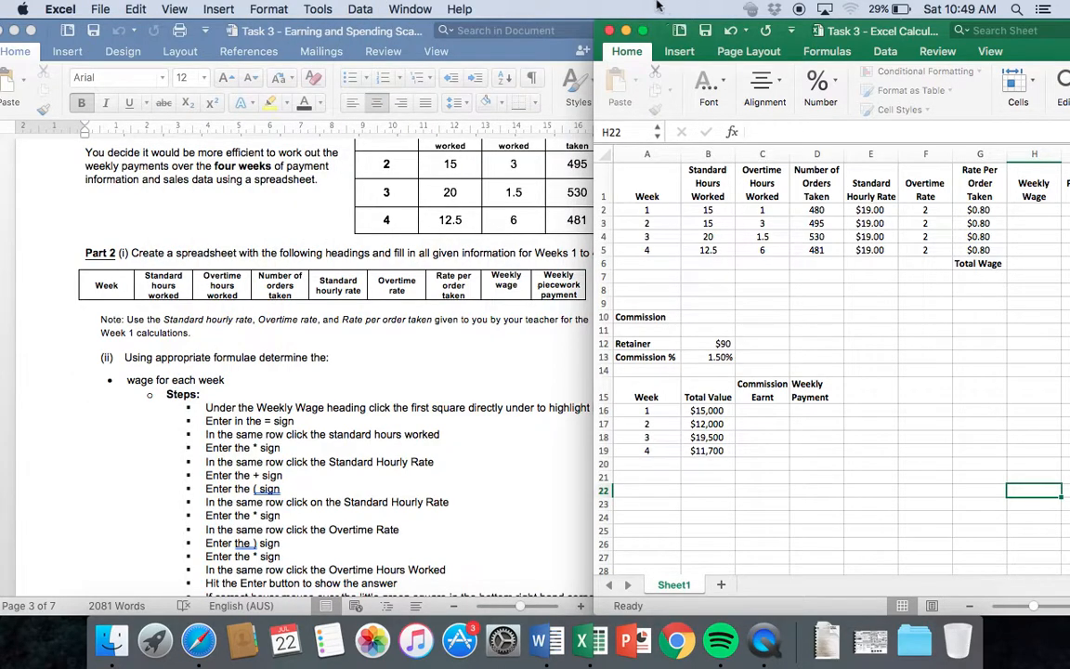
left_click(609, 31)
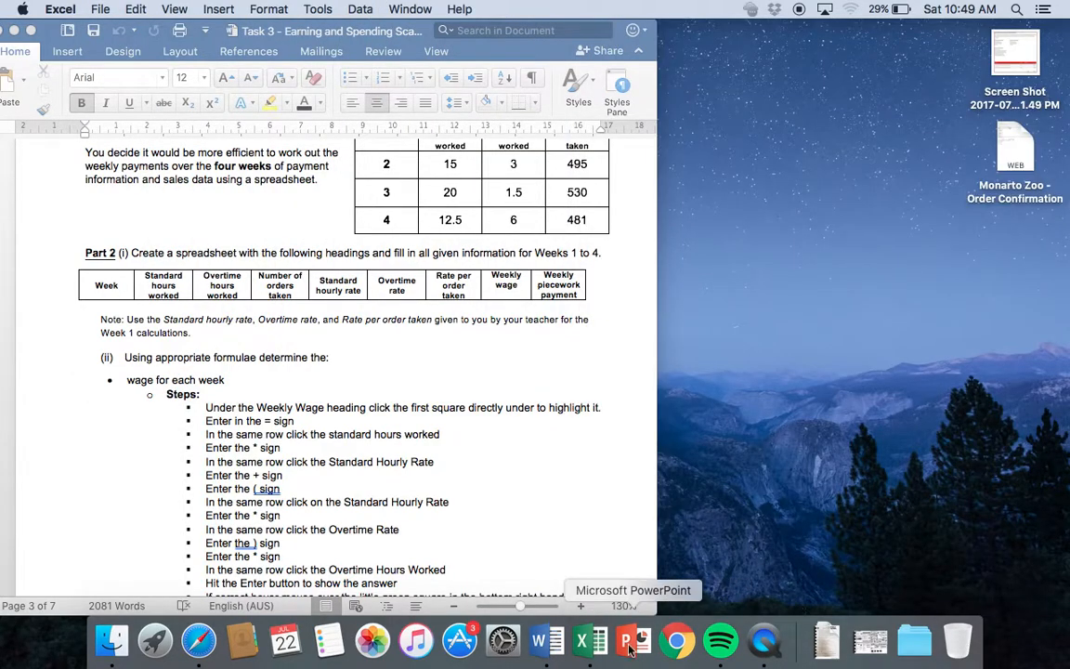
left_click(589, 641)
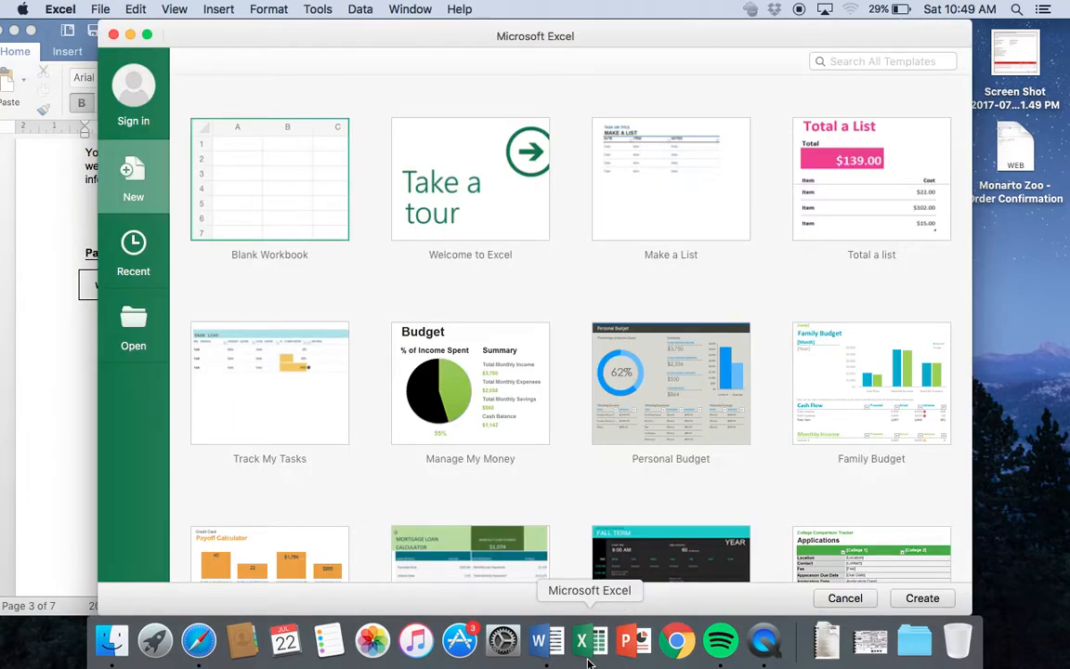
double_click(276, 185)
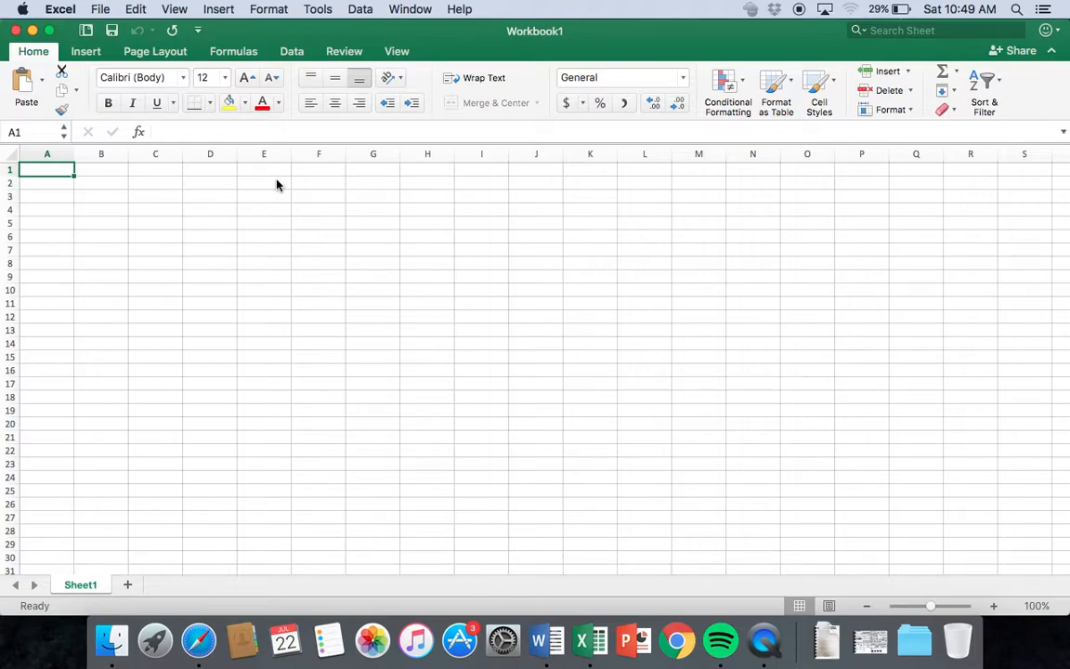
Open the recent workbook Task 3 - Excel Calculations and close the blank workbook
left_click(102, 8)
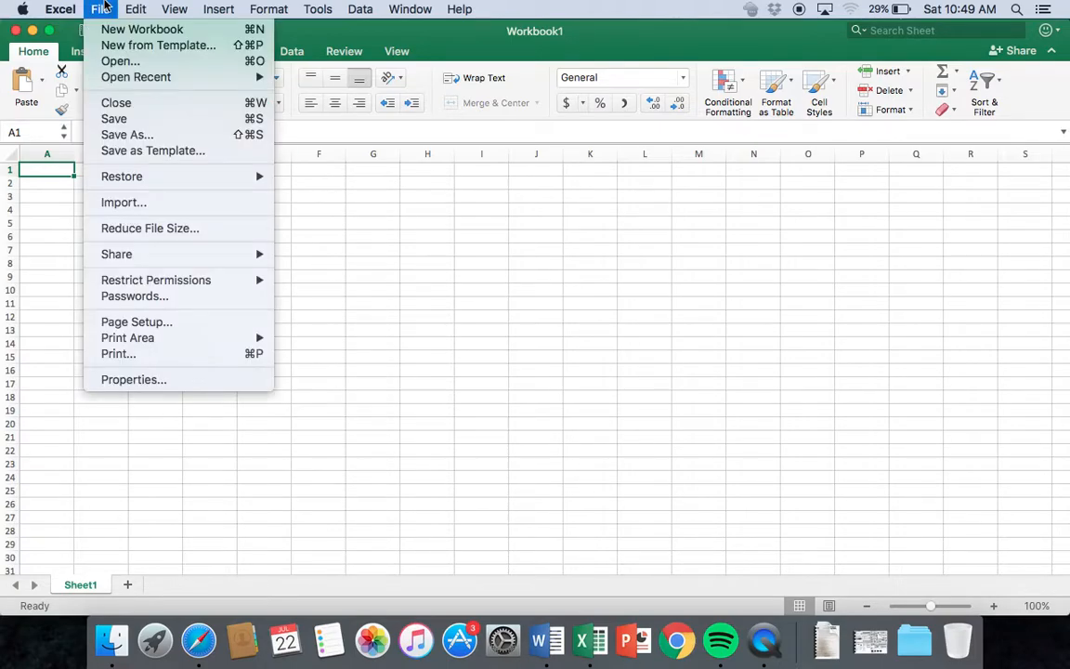
mouse_move(130, 77)
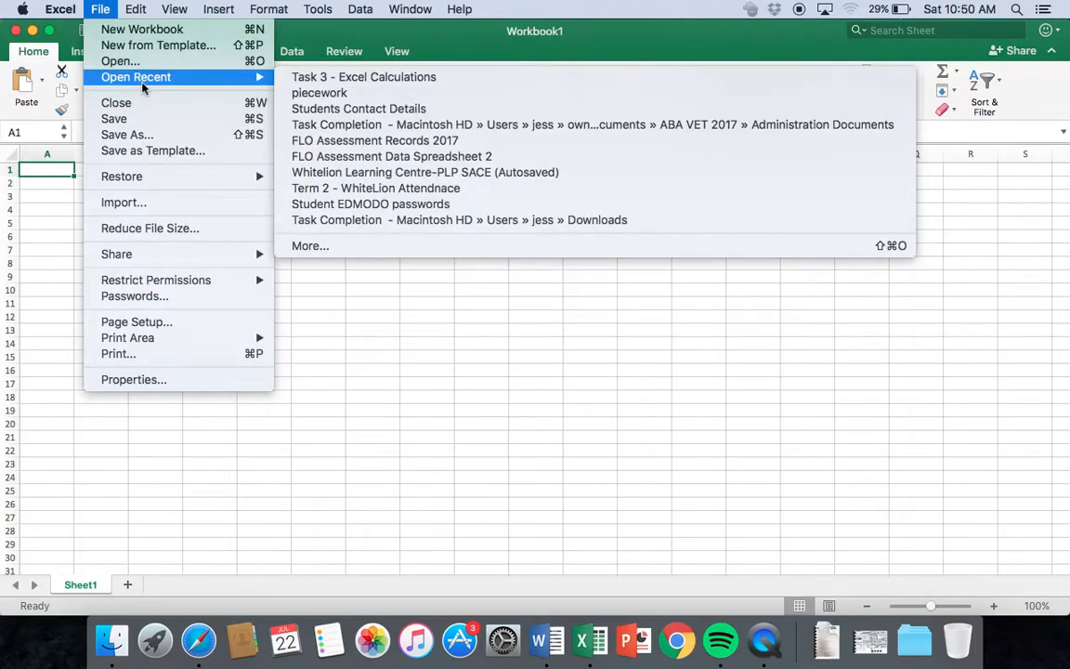
left_click(385, 78)
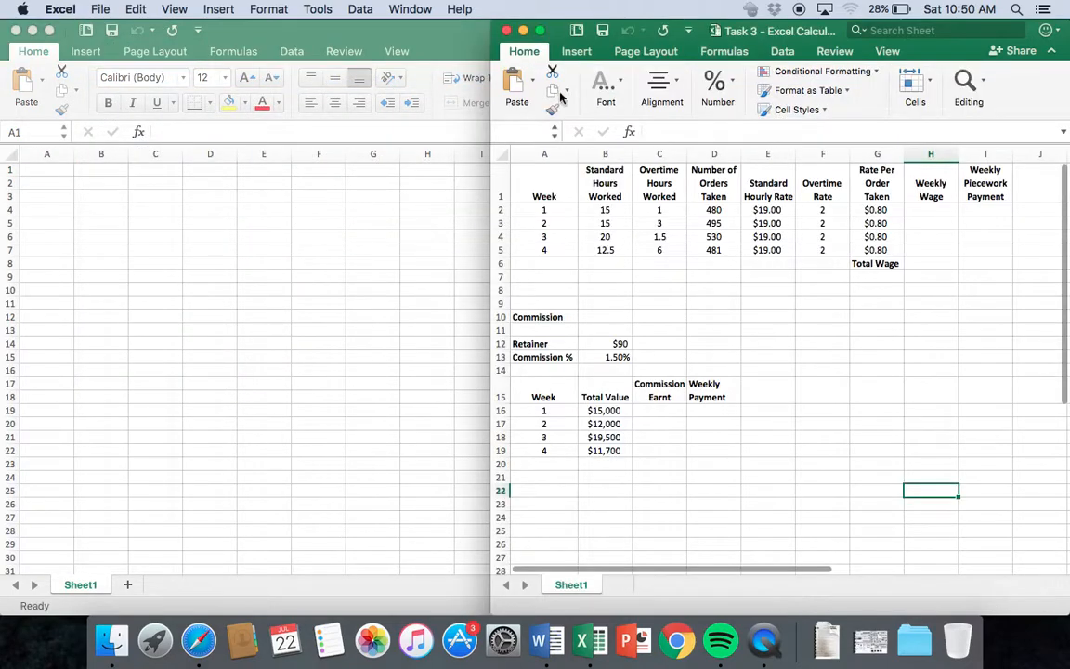
left_click(15, 31)
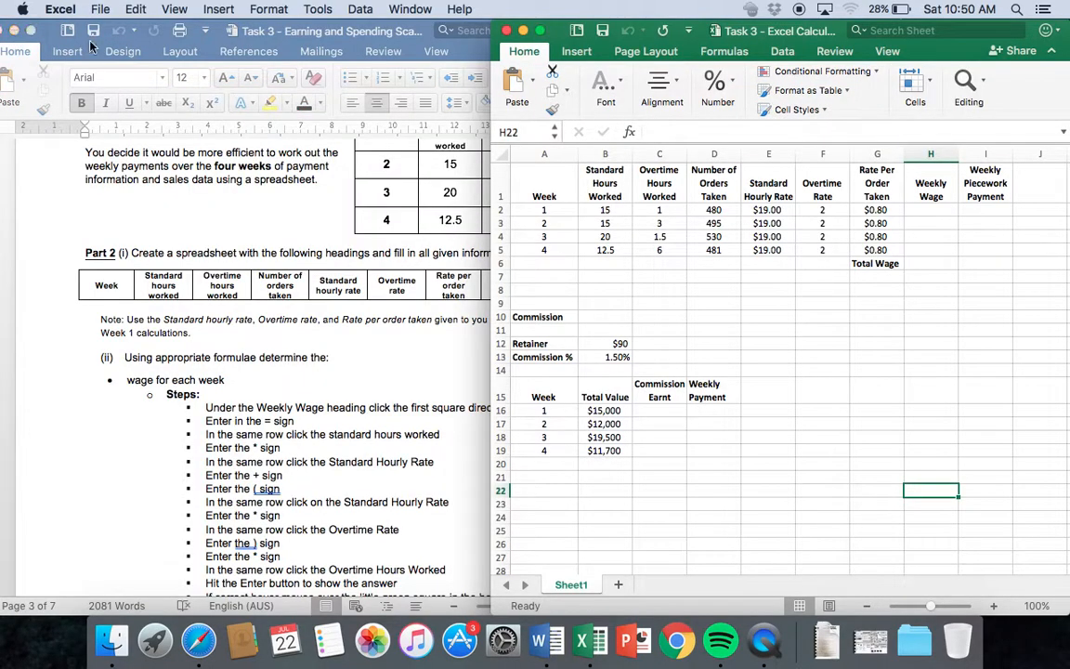
mouse_move(781, 31)
left_mouse_down()
mouse_move(872, 17)
mouse_move(738, 17)
mouse_move(779, 17)
left_mouse_up()
Go through the column headings in row 1 one by one, from Week in A1 to Weekly Piecework Payment in I1
left_click(520, 181)
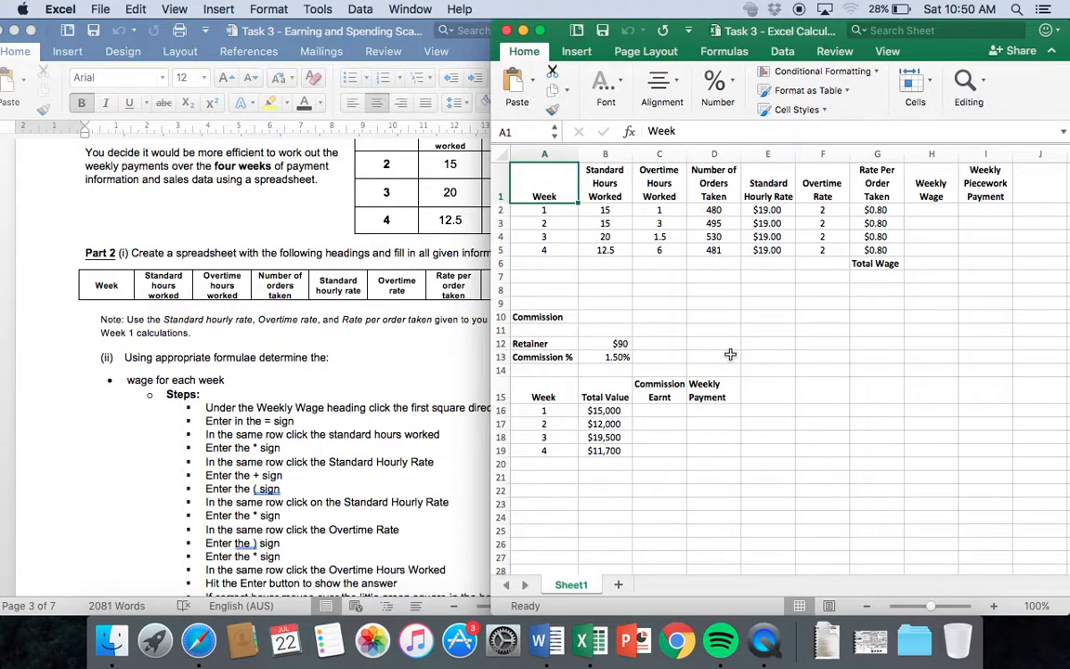
key("Right")
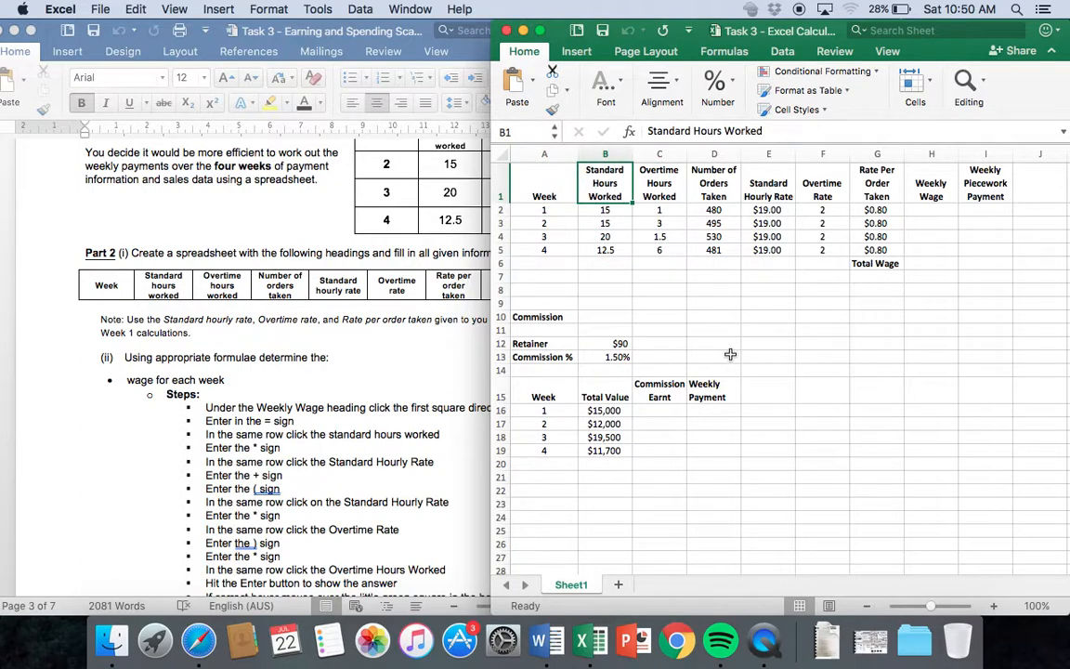
key("Right")
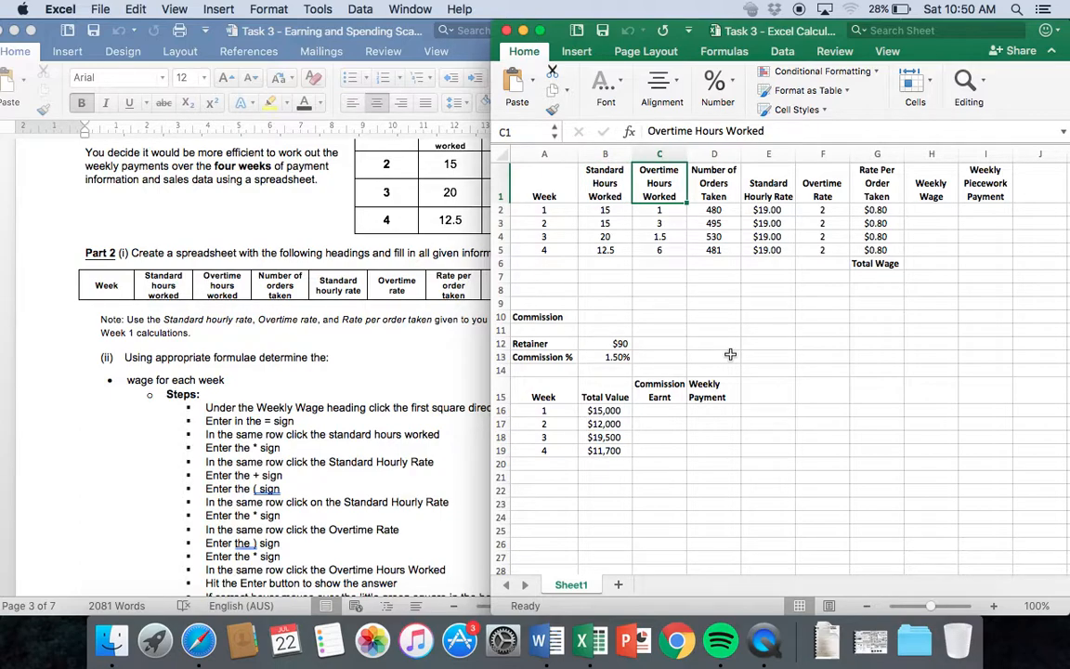
key("Right")
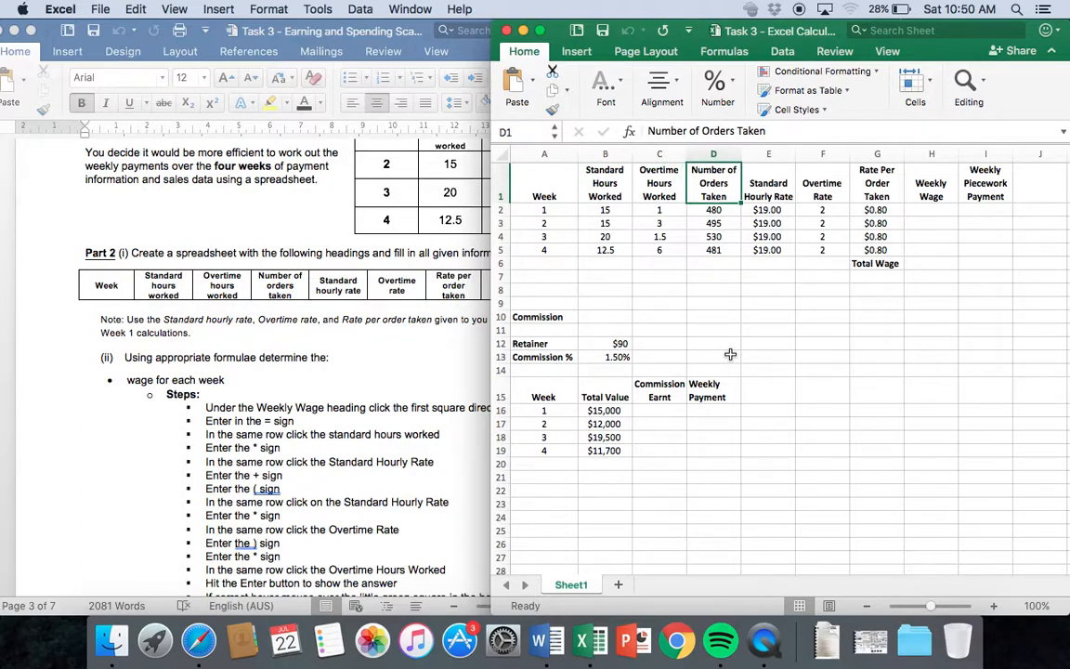
key("Right")
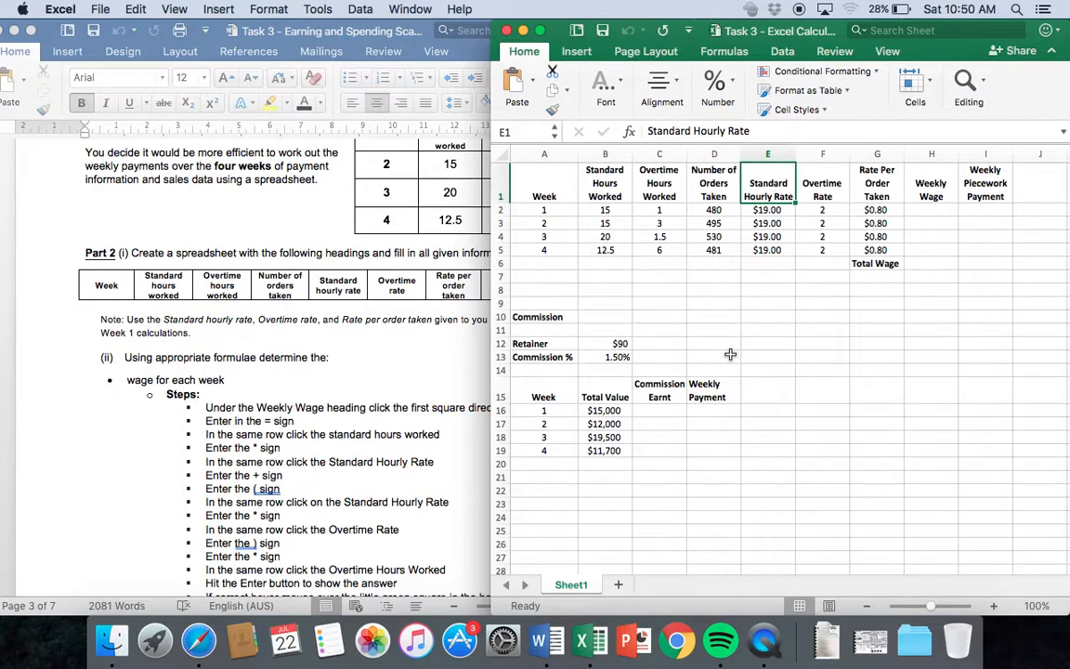
key("Right")
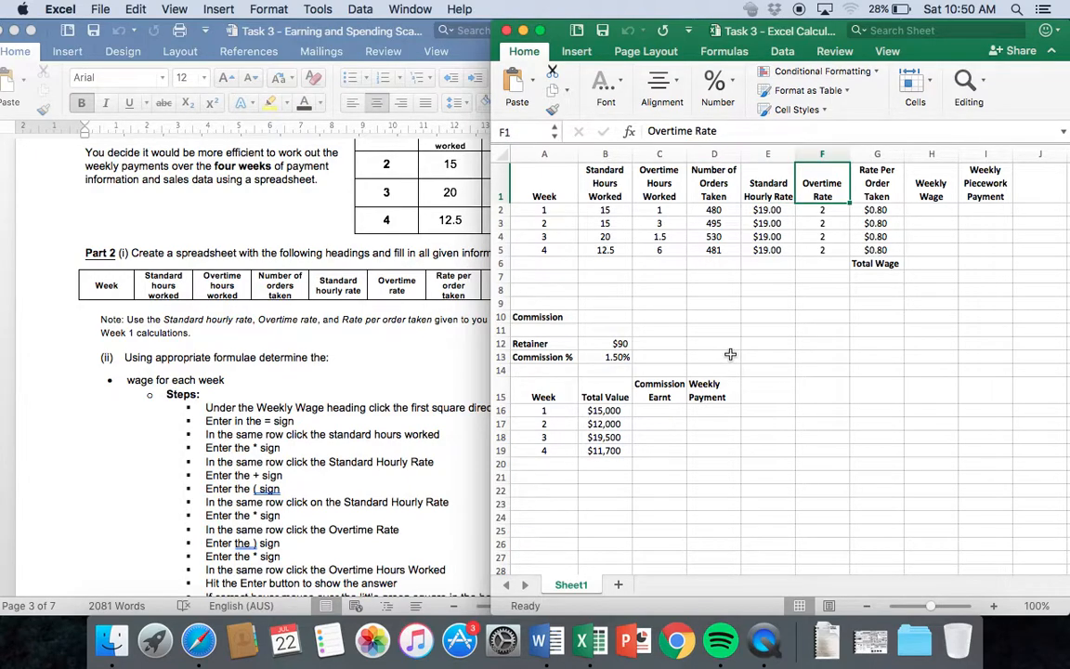
key("Right")
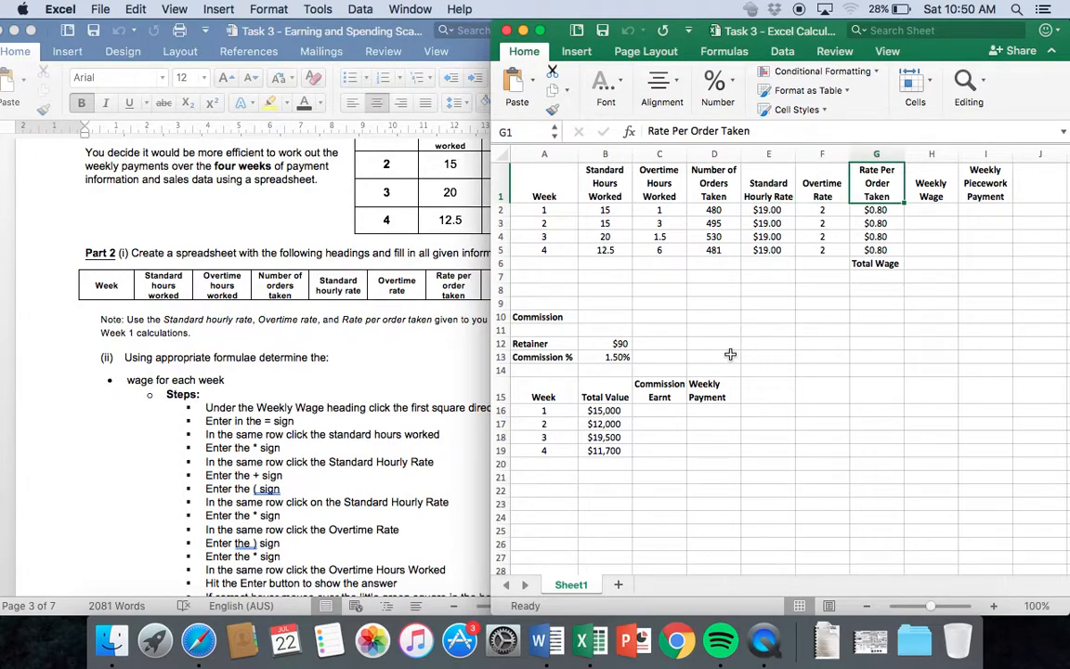
key("Right")
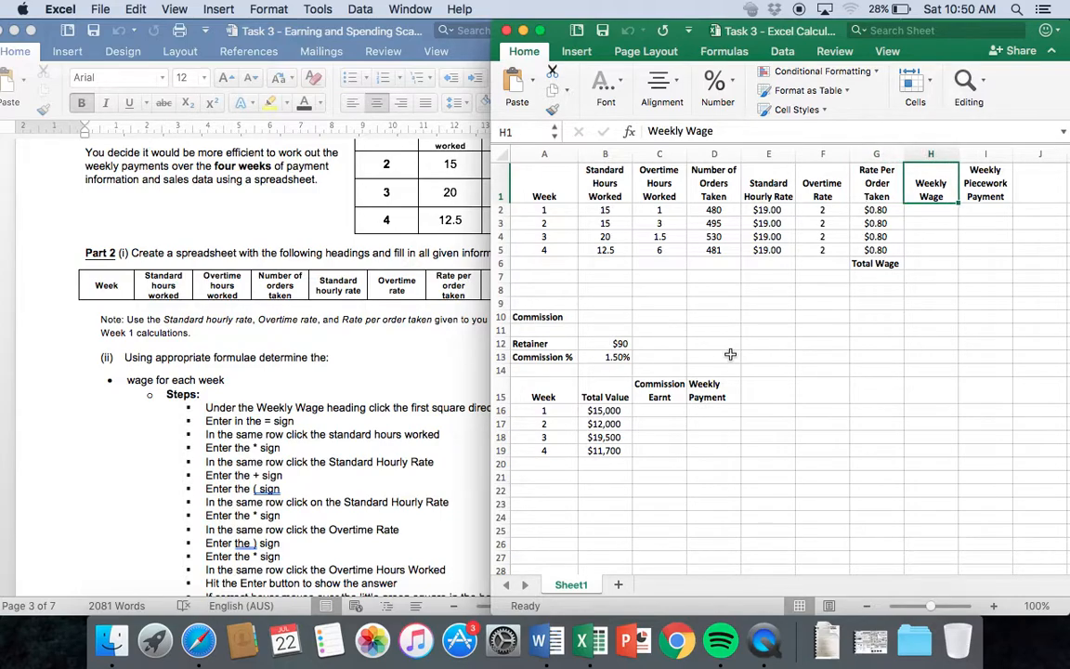
key("Right")
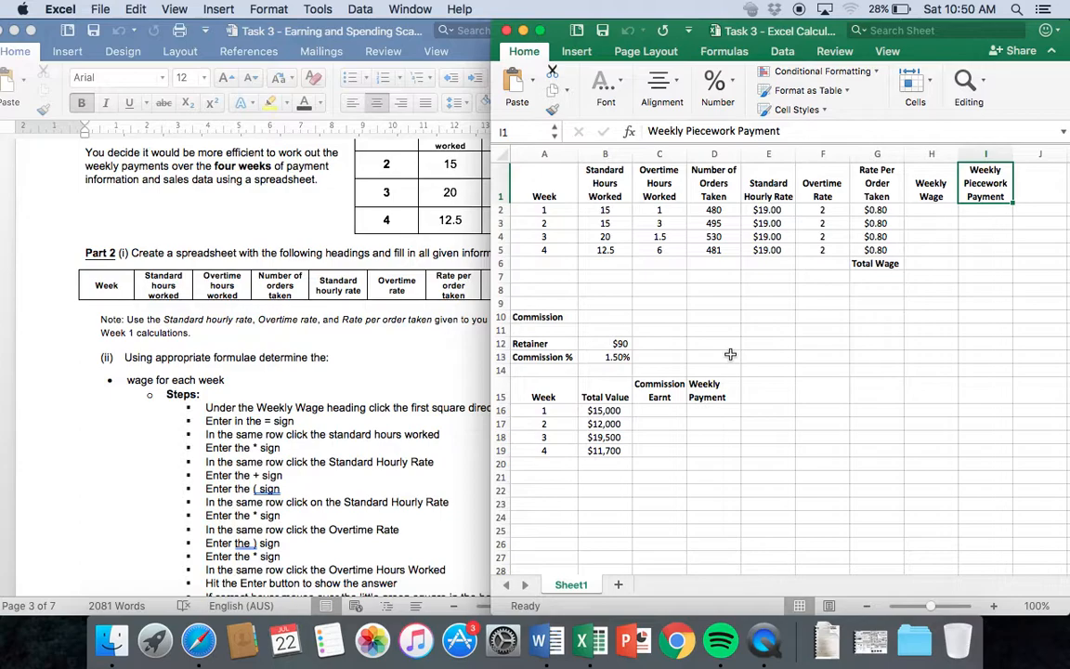
Check the week numbers in A2:A5 and the Total Wage label in G6
left_click(556, 209)
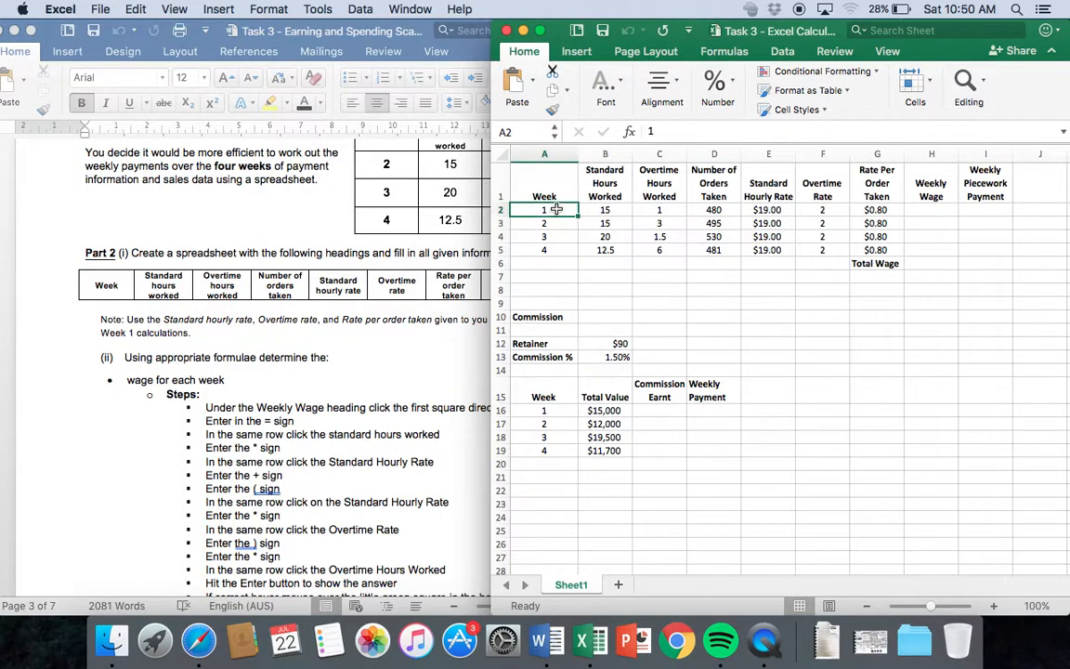
key("Down")
key("Down")
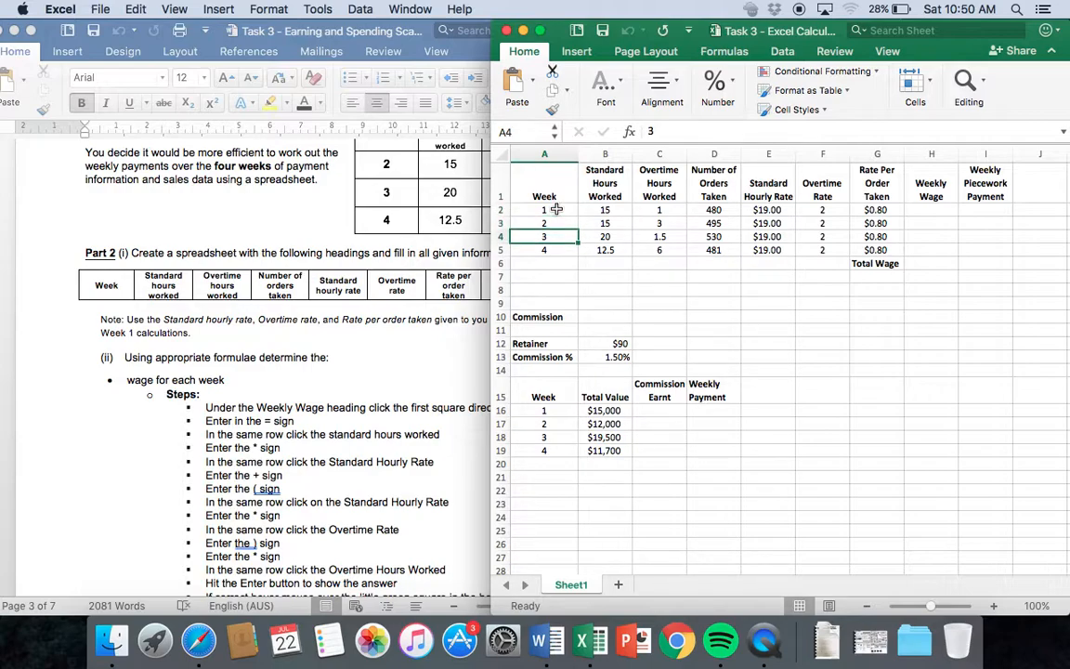
key("Down")
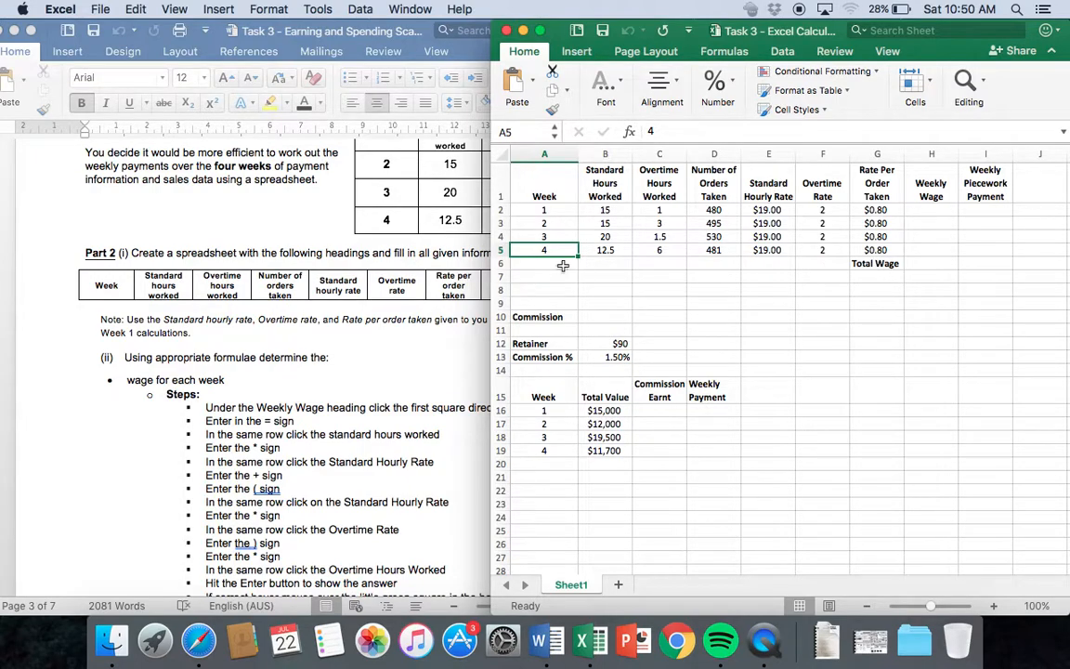
left_click(883, 266)
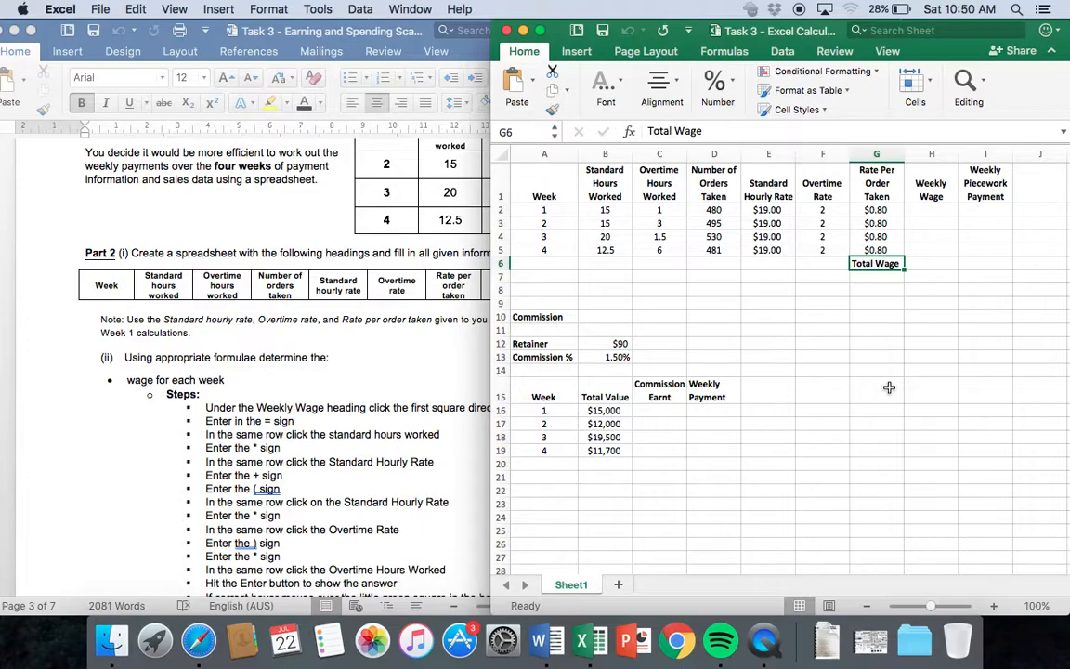
Check the Week 1 to 4 source tables in the Word document and clear the weekly data in B2:G5 of the Excel sheet
left_click_drag(599, 210, 876, 248)
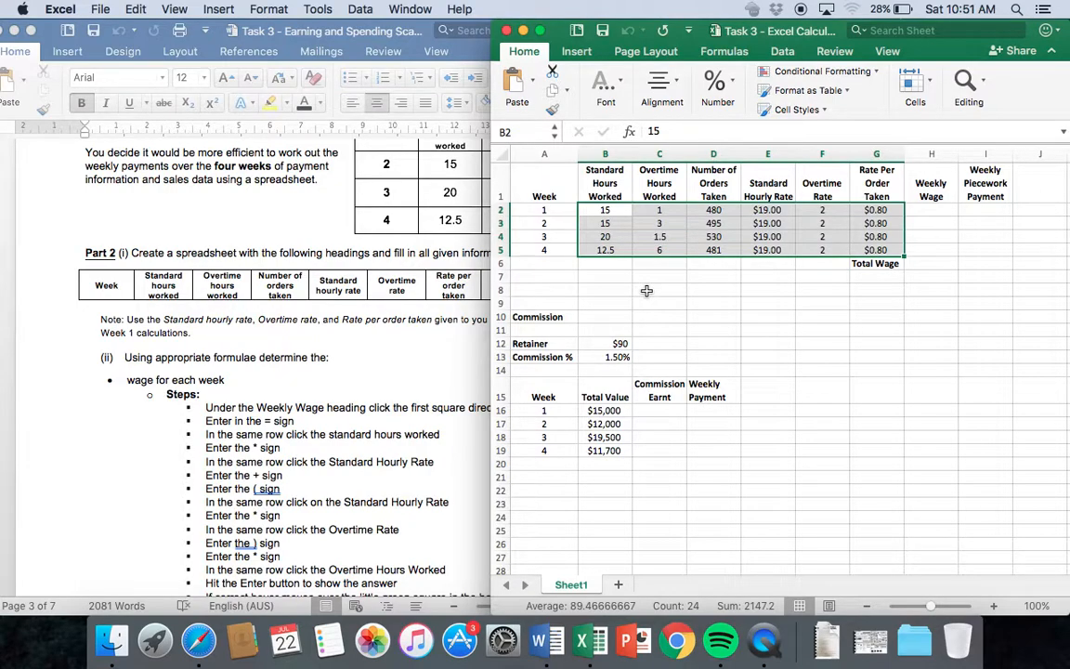
left_click(424, 323)
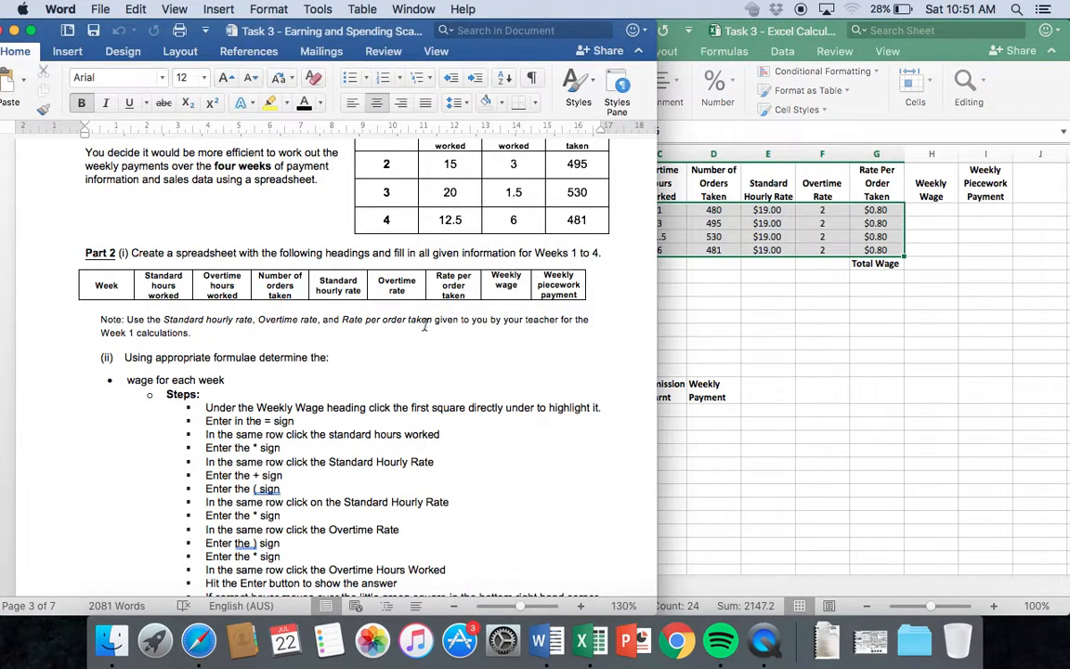
scroll(425, 323, "up", 3)
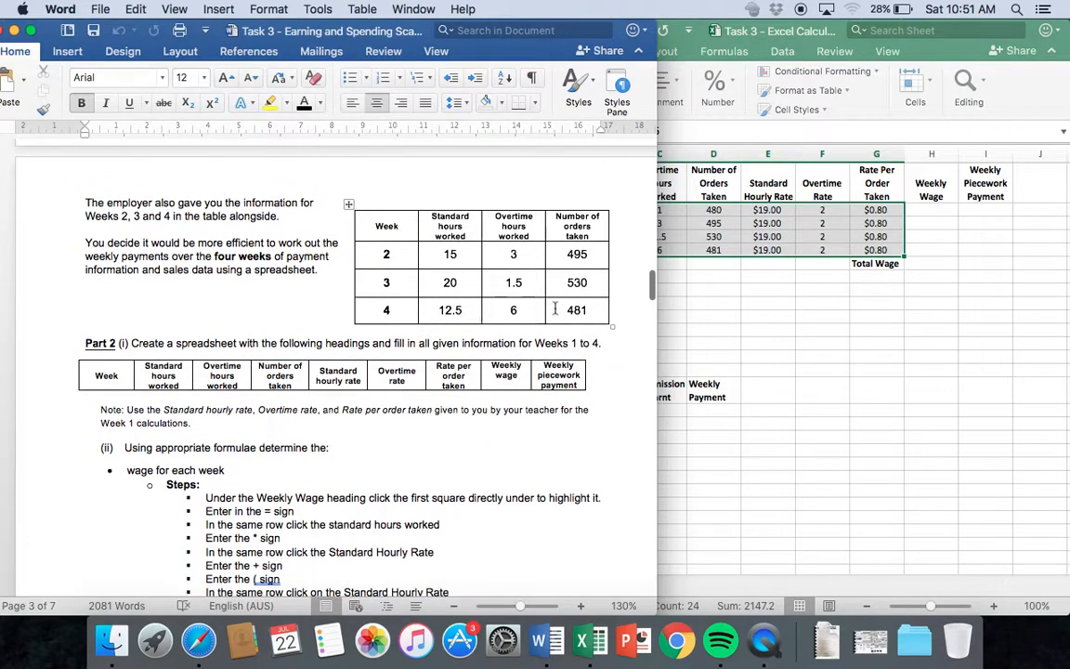
scroll(507, 311, "up", 8)
scroll(507, 311, "up", 20)
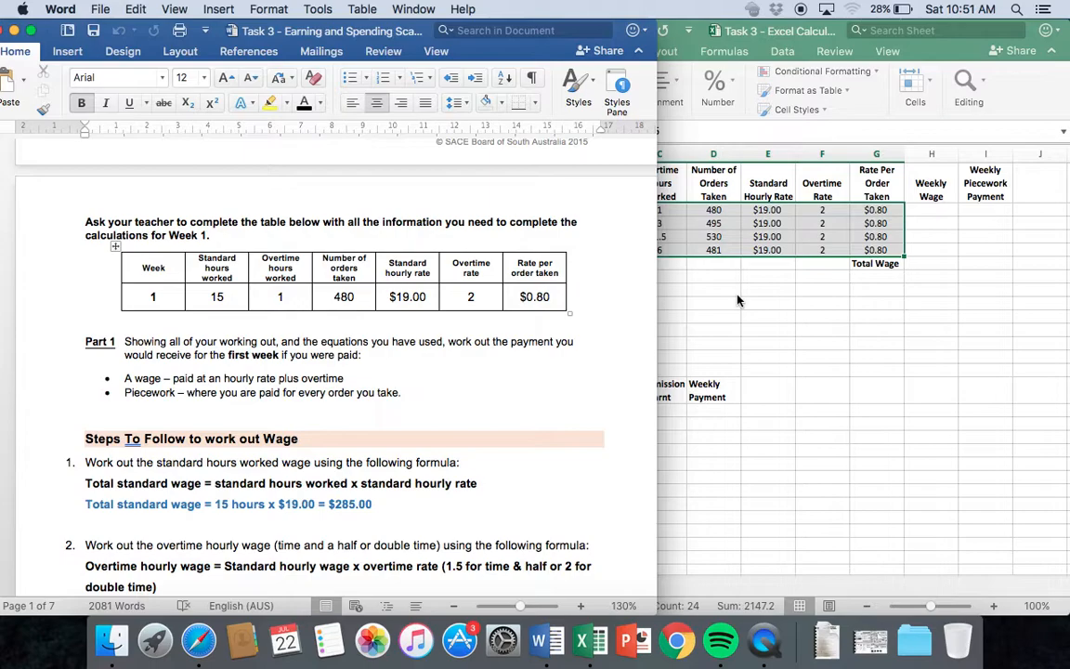
scroll(371, 422, "down", 15)
scroll(379, 420, "down", 5)
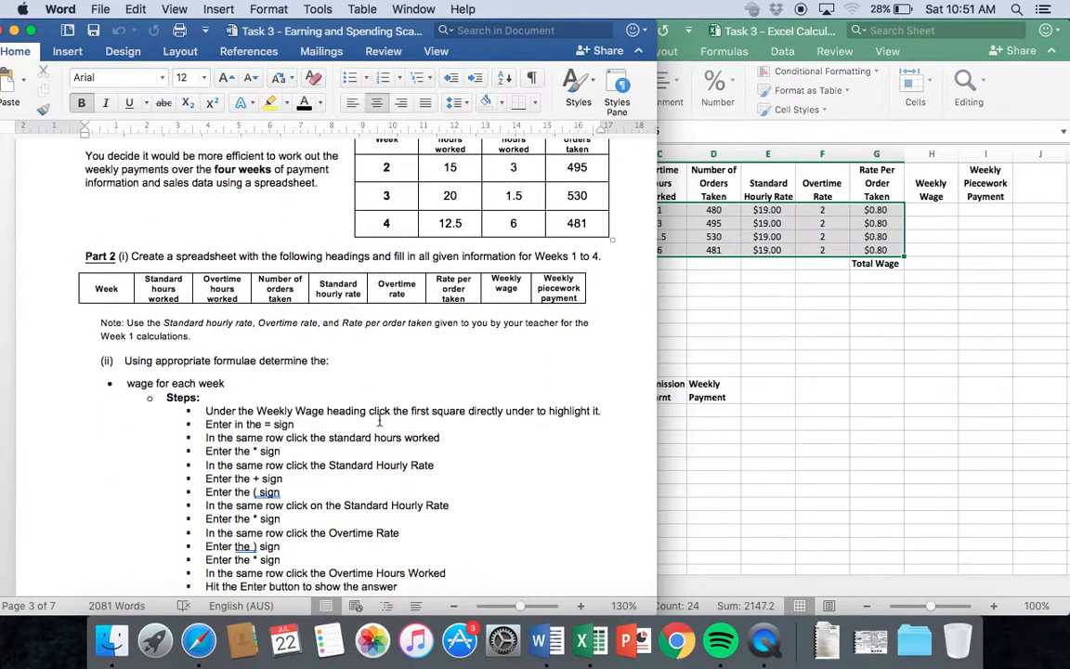
left_click(734, 348)
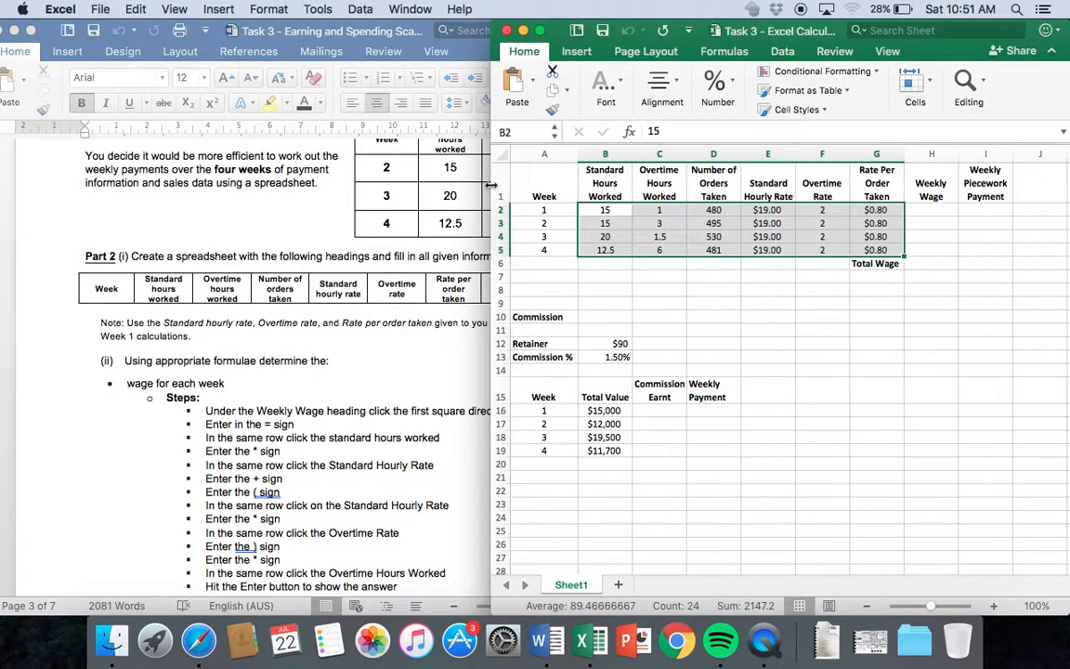
left_click_drag(491, 186, 522, 221)
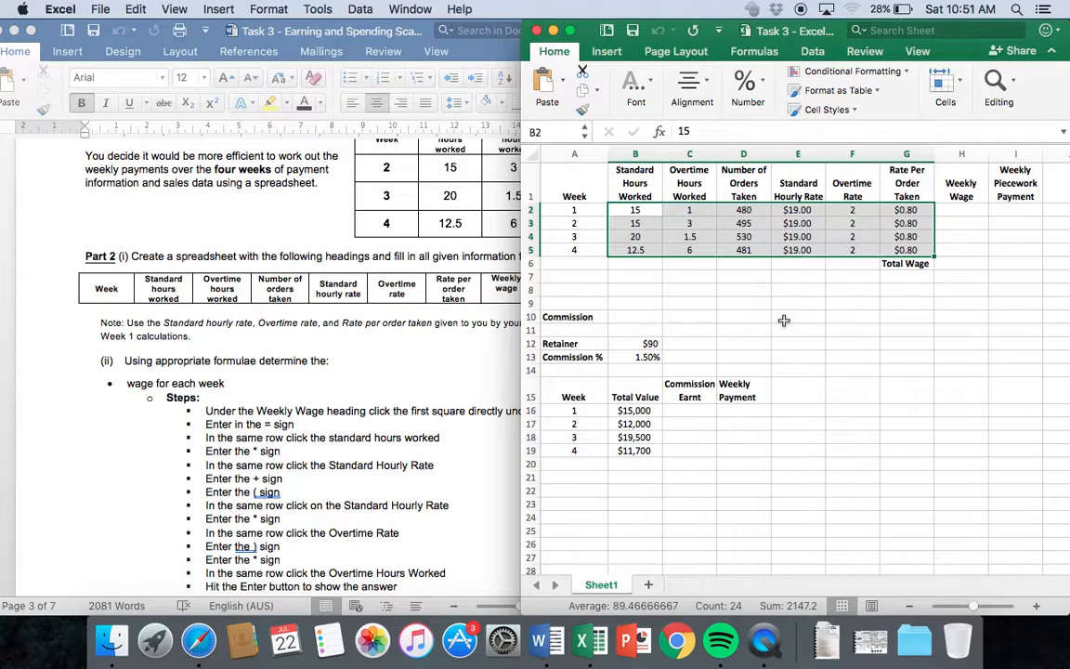
key("Delete")
left_click(847, 390)
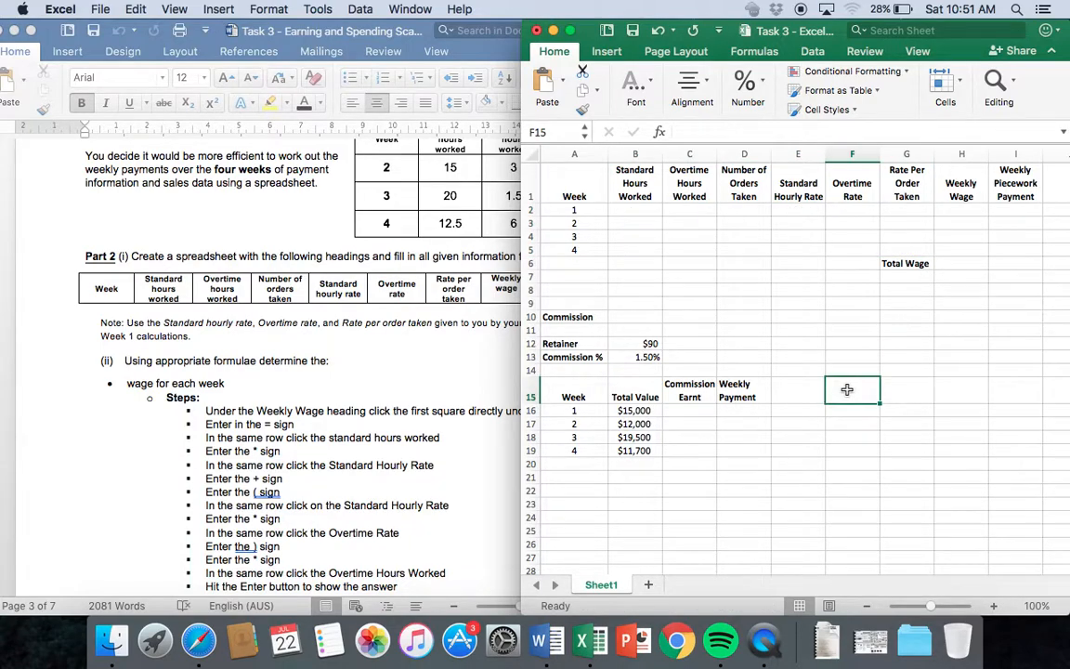